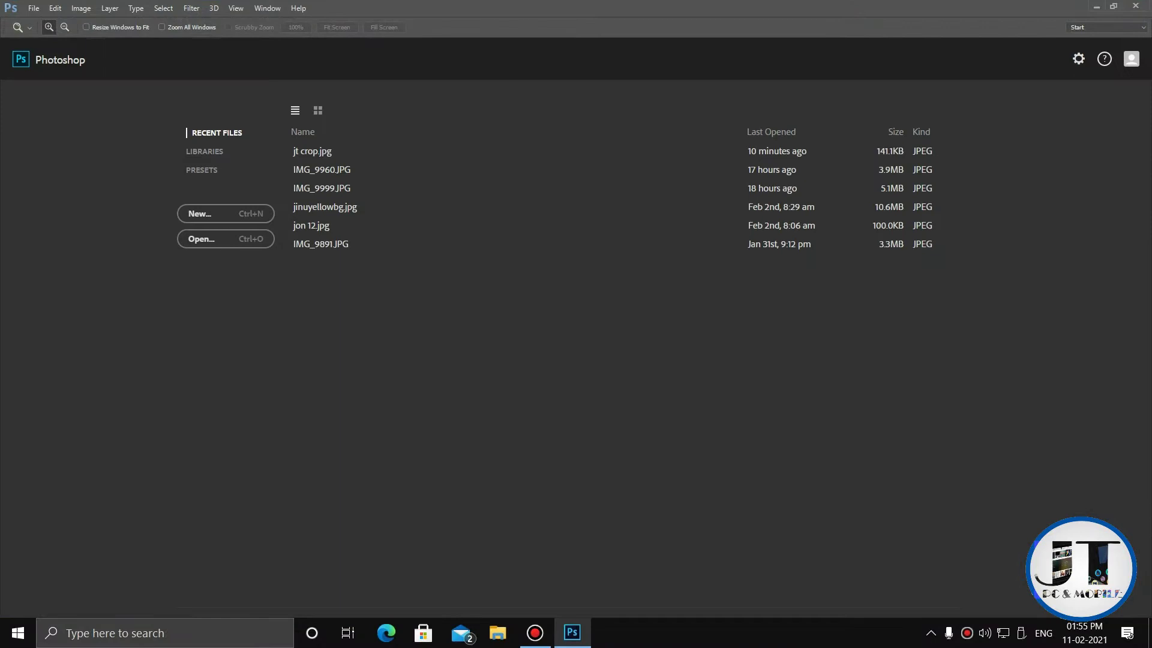
Open the recent logo image jt crop.jpg from the Start screen
click(313, 151)
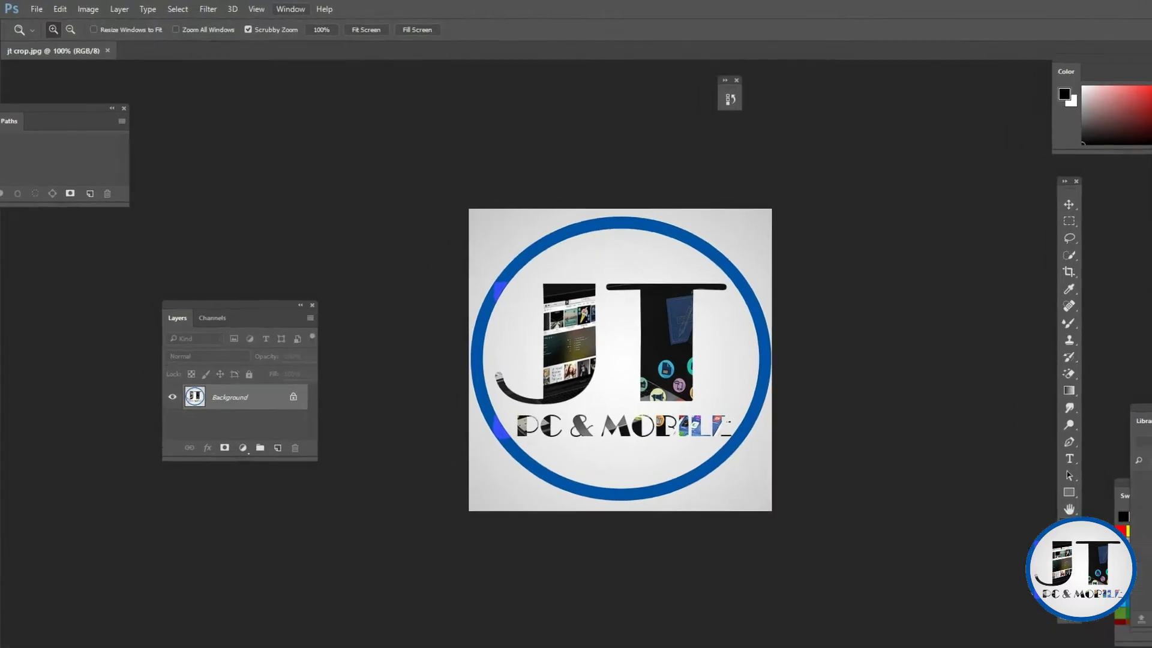
Reset the Essentials workspace from the Window > Workspace menu
click(268, 7)
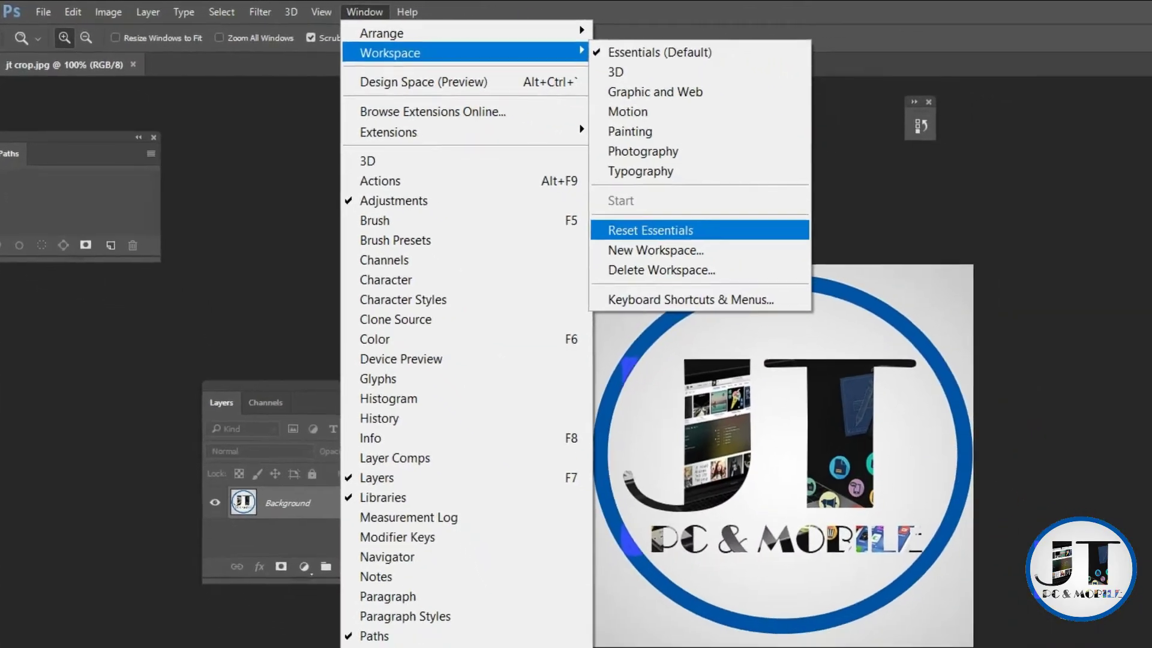
click(743, 263)
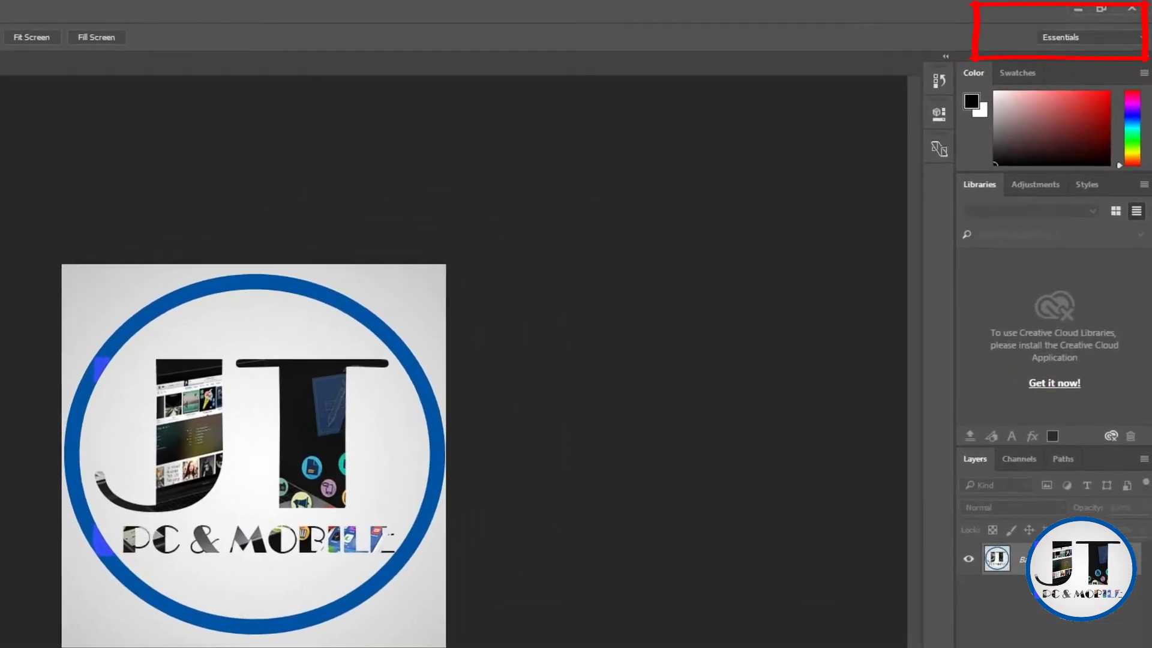
Switch to the 3D workspace using the workspace dropdown
click(1070, 33)
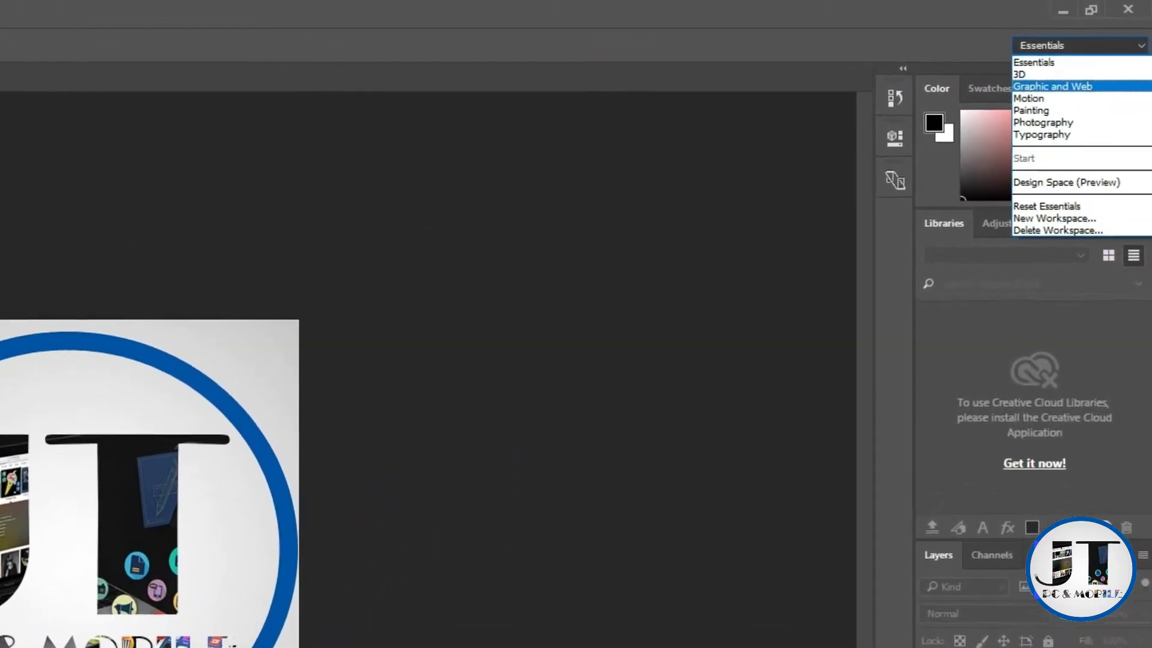
click(1022, 77)
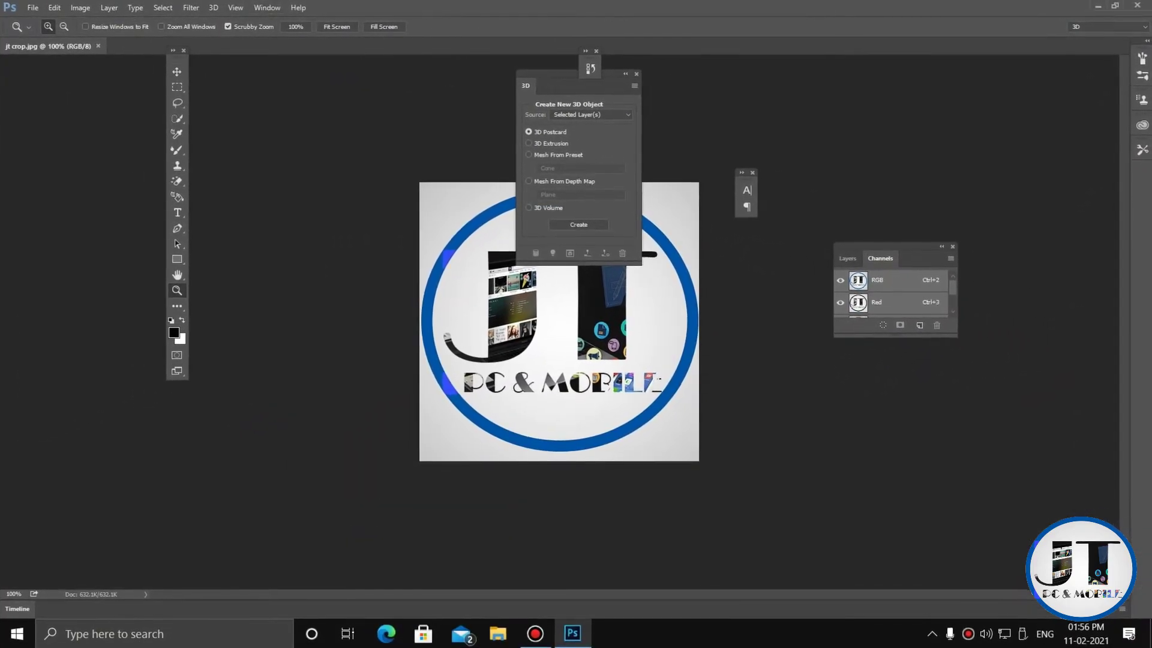
Reset the 3D workspace from the Window > Workspace menu
click(220, 8)
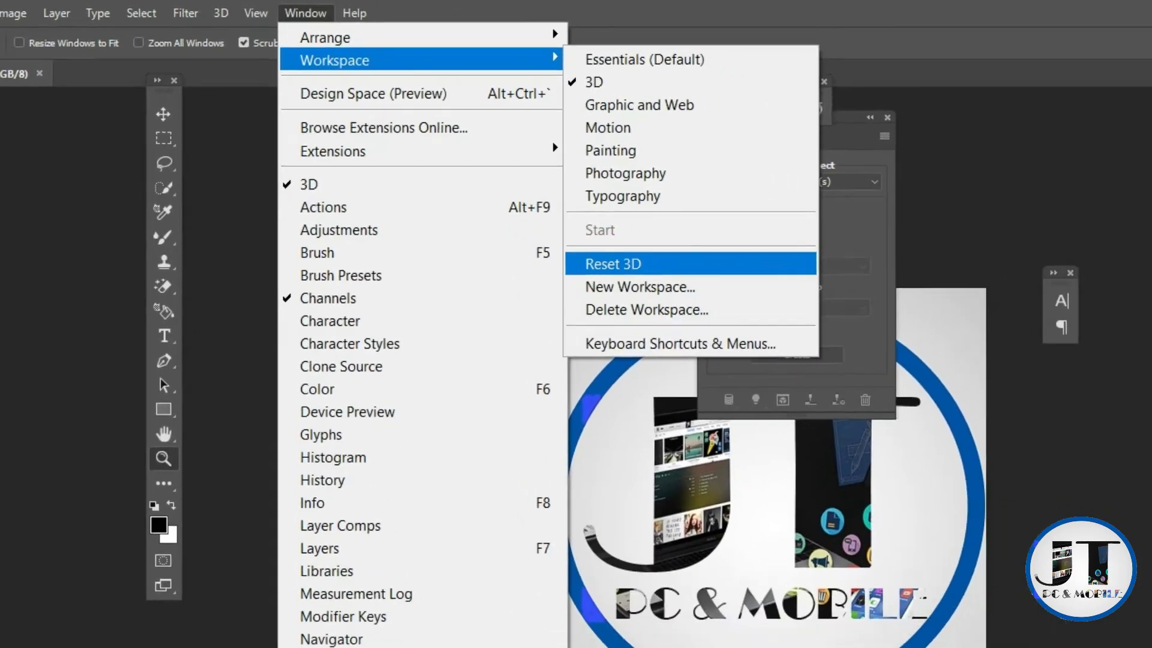
click(612, 264)
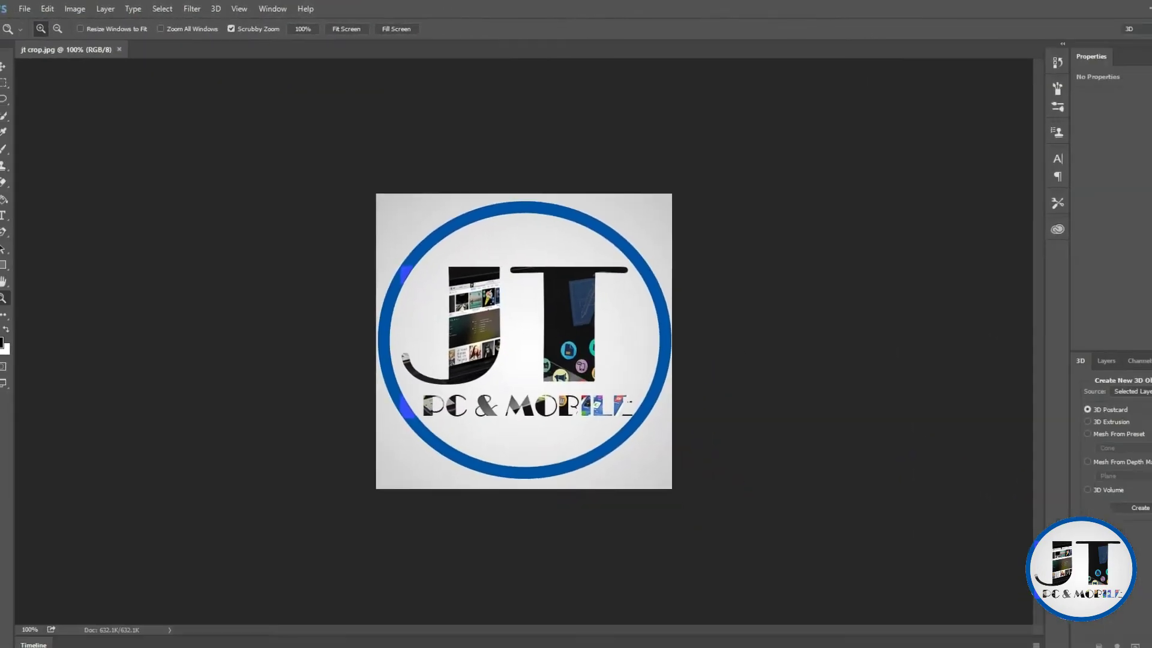